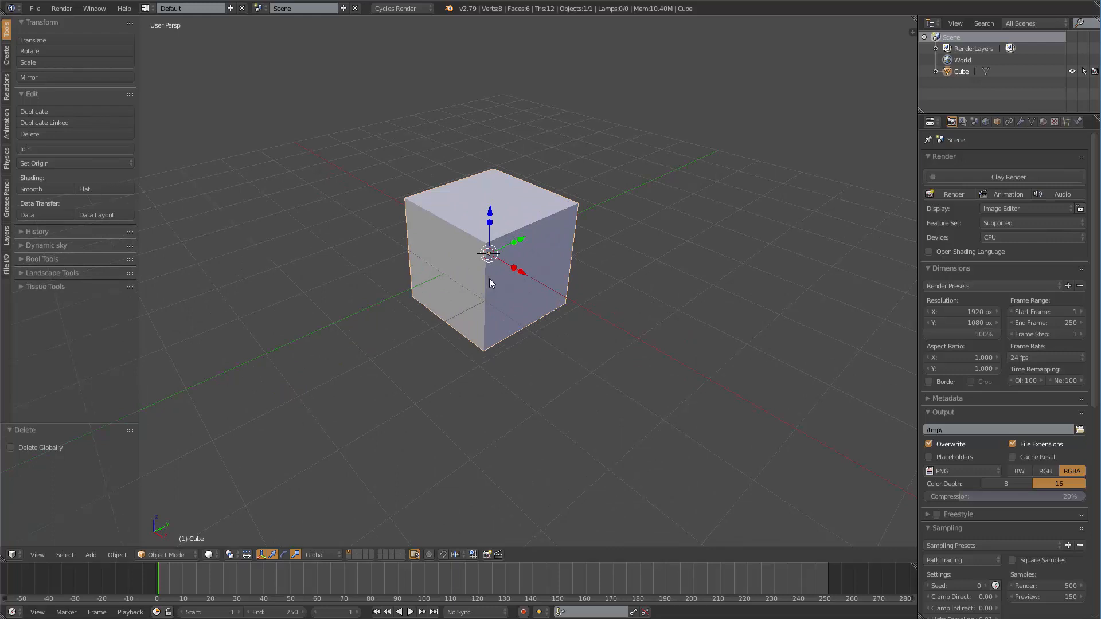
Enter Edit Mode with edge selection and move the cube's top edges inward along X and Y, the latter by about 1.002.
key(Tab)
click(580, 269)
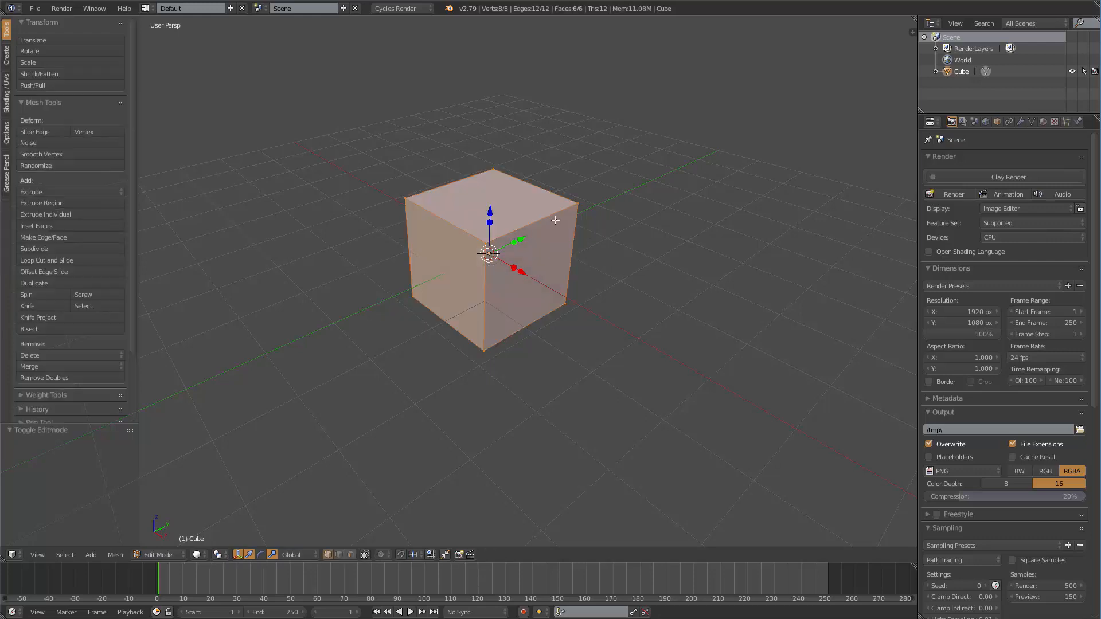
key(ctrl+Tab)
click(549, 226)
click(546, 225)
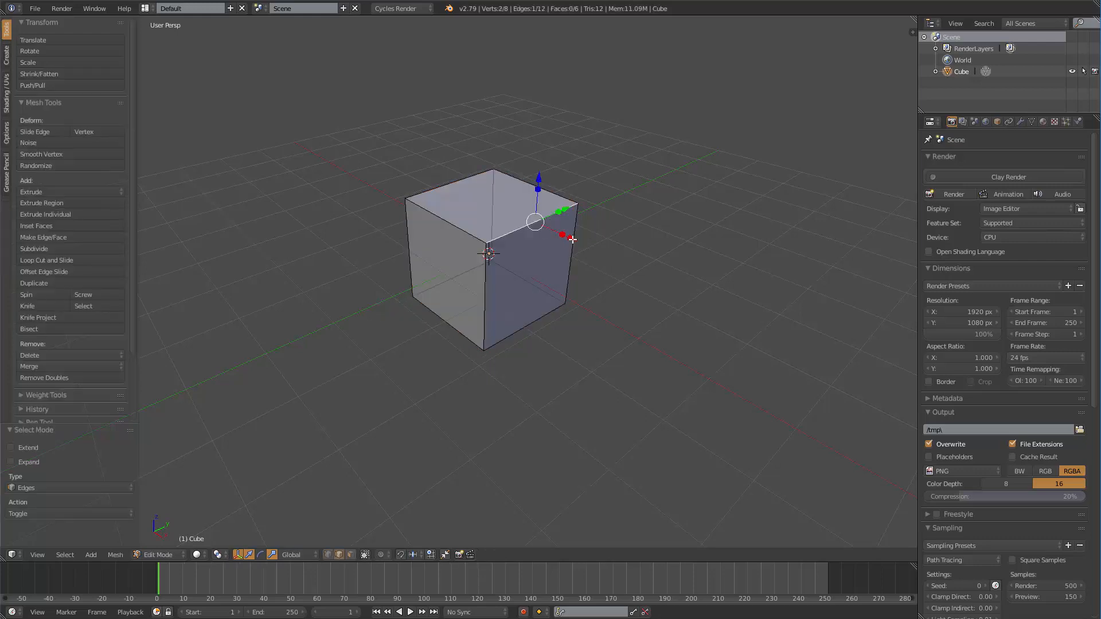
drag(572, 240, 496, 182)
Move the bottom front edge outward along X to form a slanted wedge, and return to Object Mode.
click(547, 328)
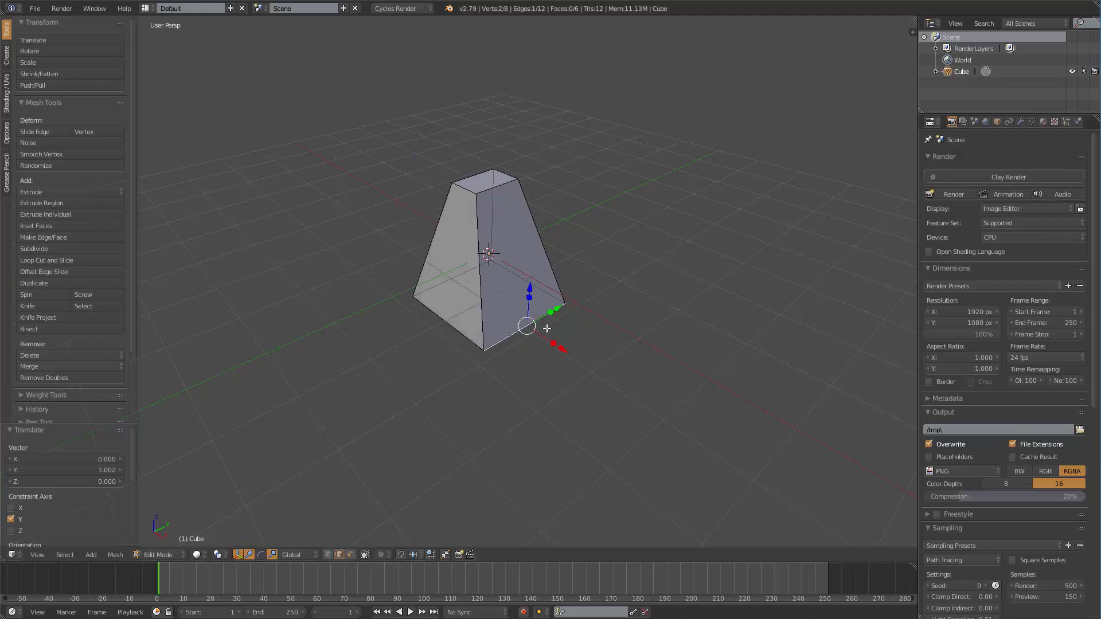
drag(563, 349, 629, 393)
key(Tab)
middle_drag(430, 284, 475, 277)
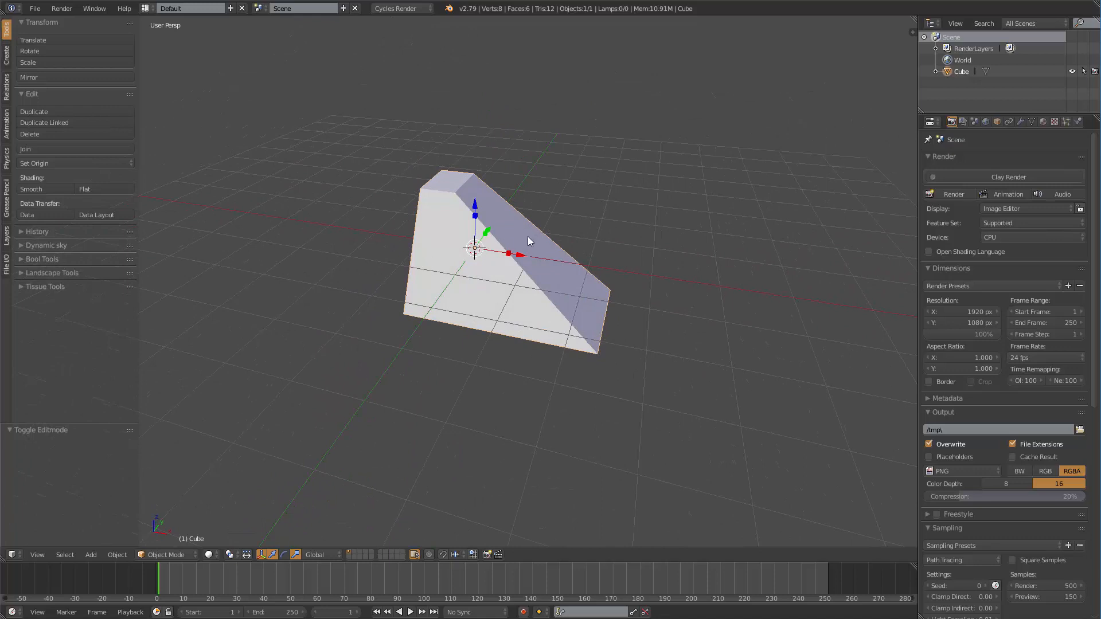
middle_drag(527, 238, 501, 243)
scroll(502, 243, up, 3)
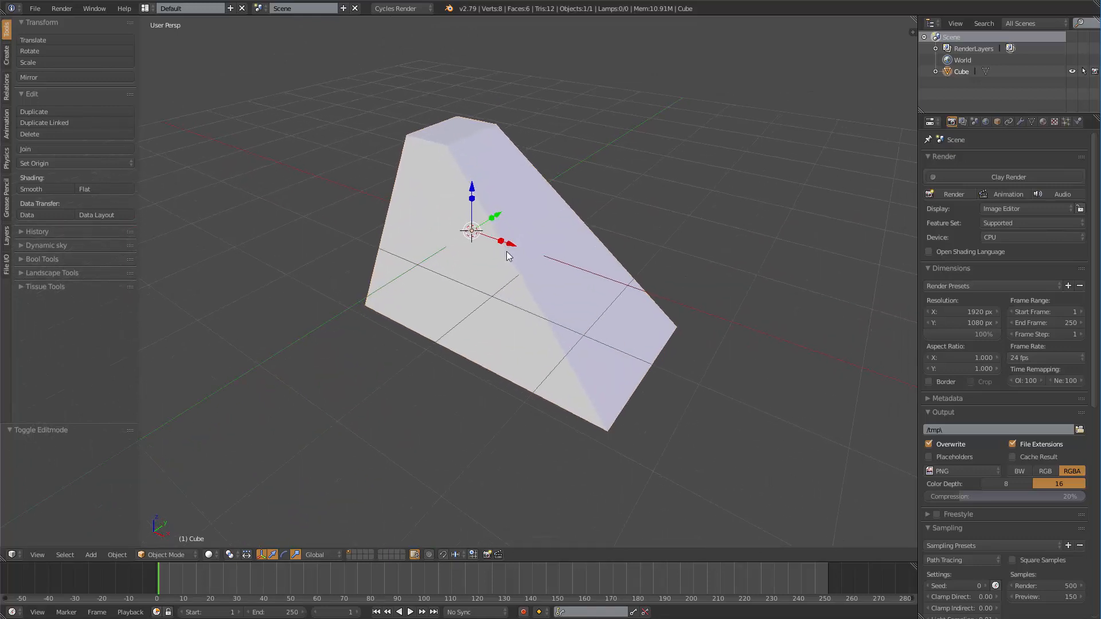
scroll(565, 225, up, 1)
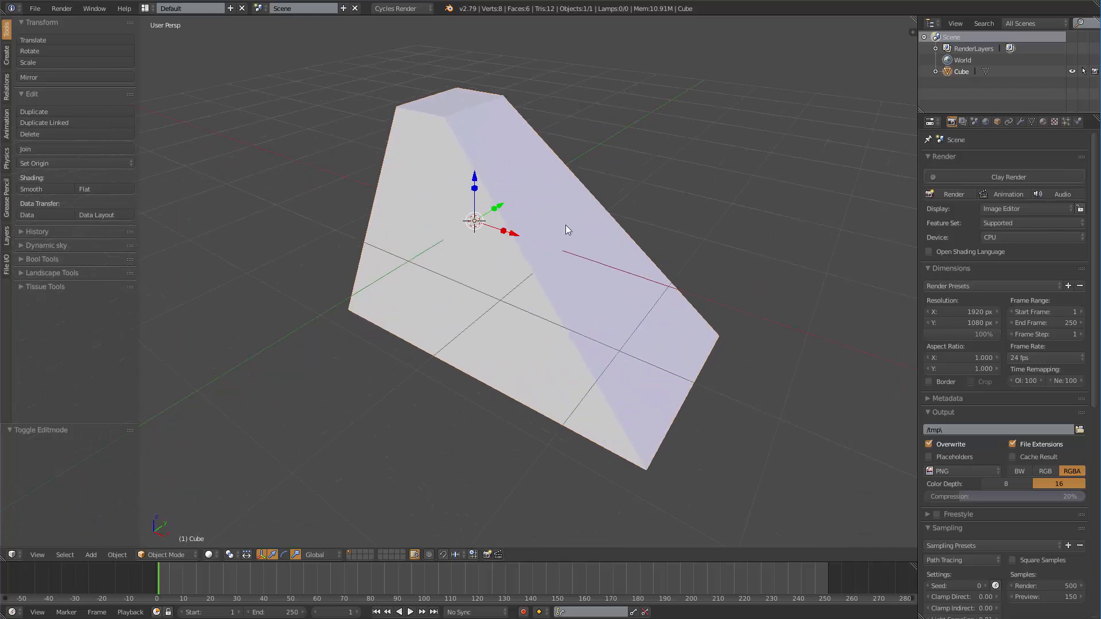
Try mirroring the whole object along the global X, Z and Y axes, apply the X mirror, and undo it.
key(ctrl+m)
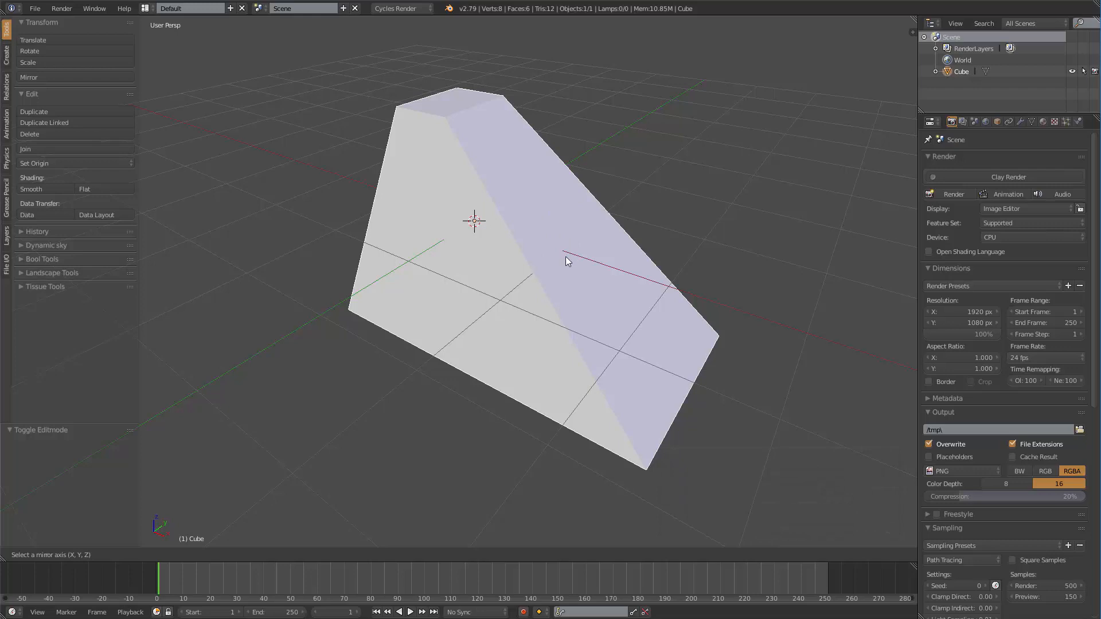
key(x)
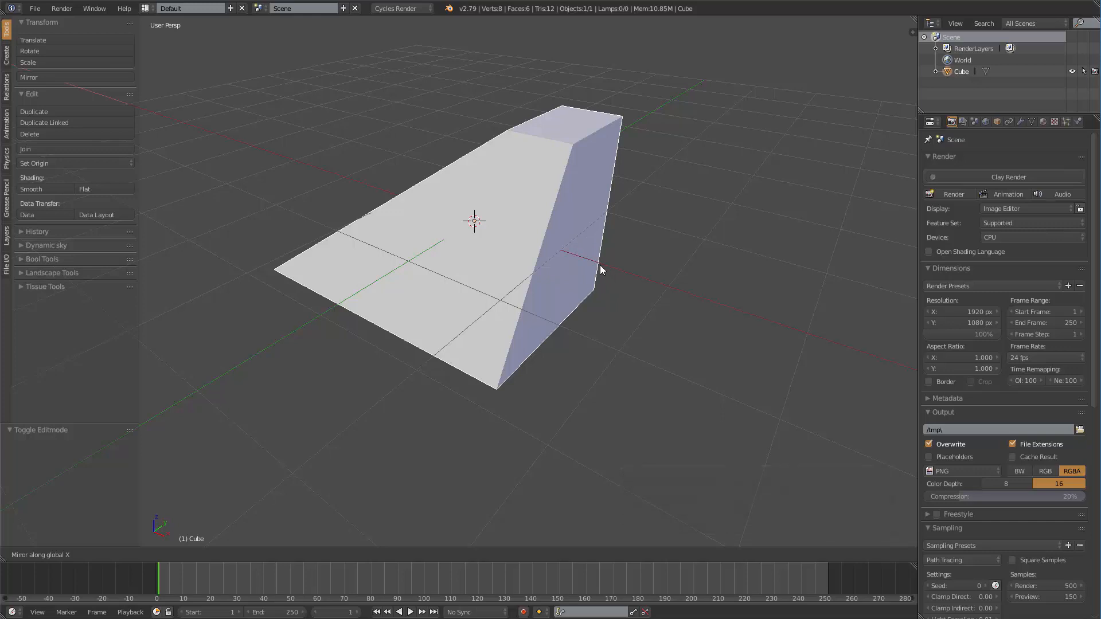
key(z)
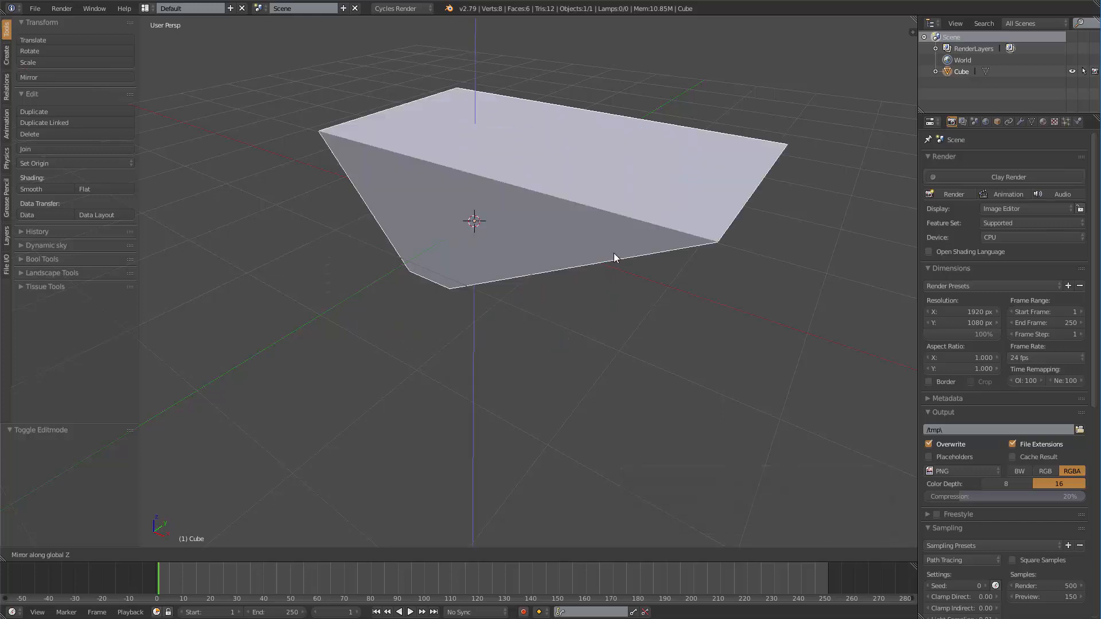
key(y)
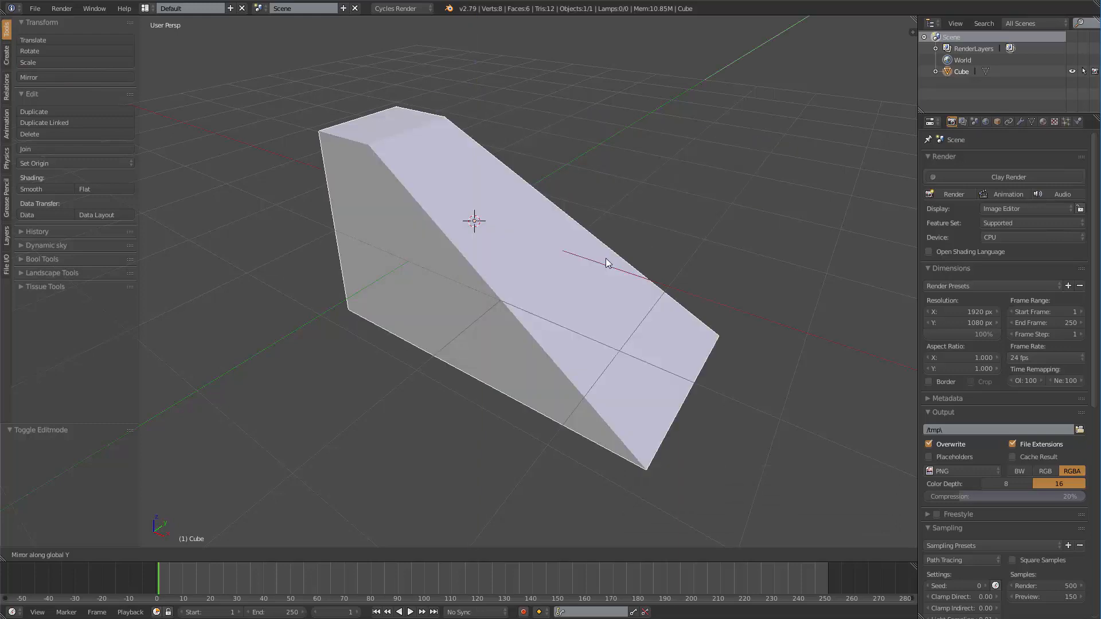
key(x)
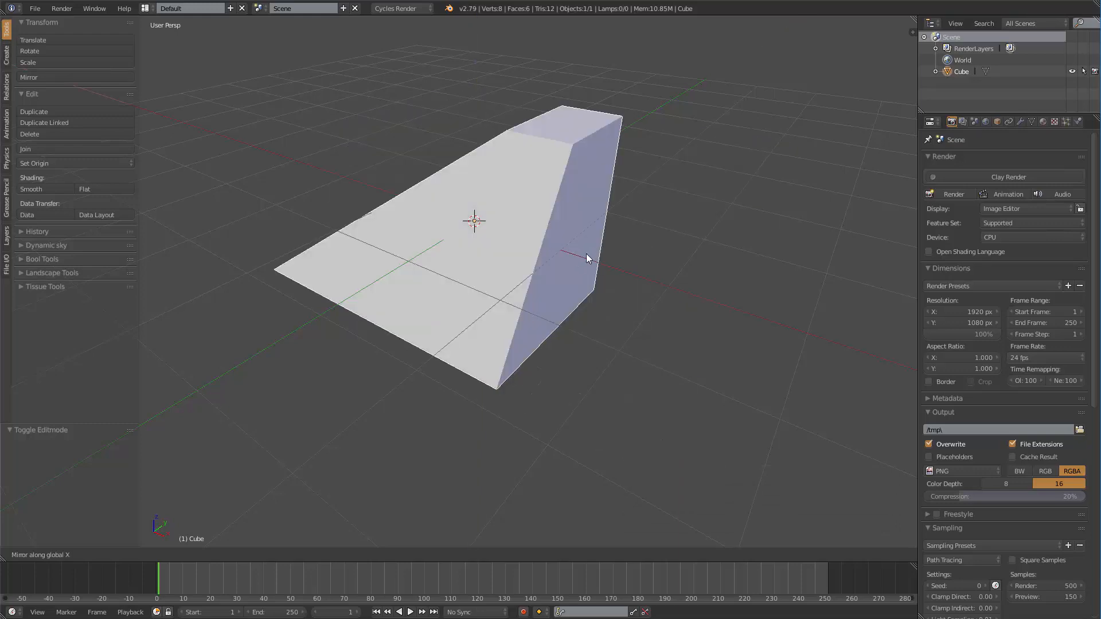
click(601, 259)
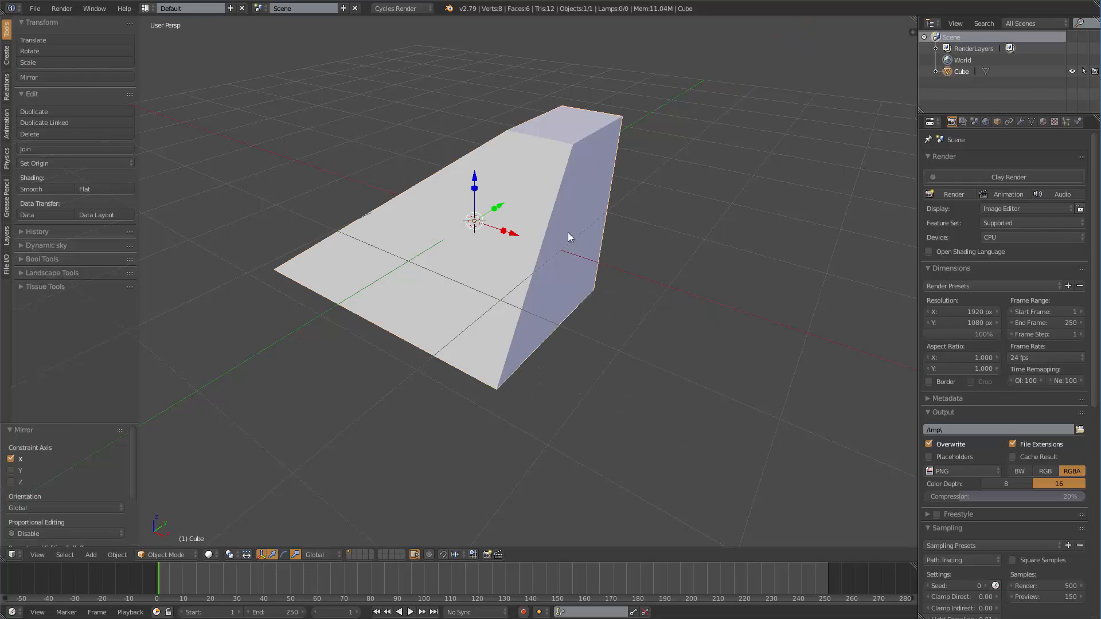
middle_drag(568, 232, 541, 273)
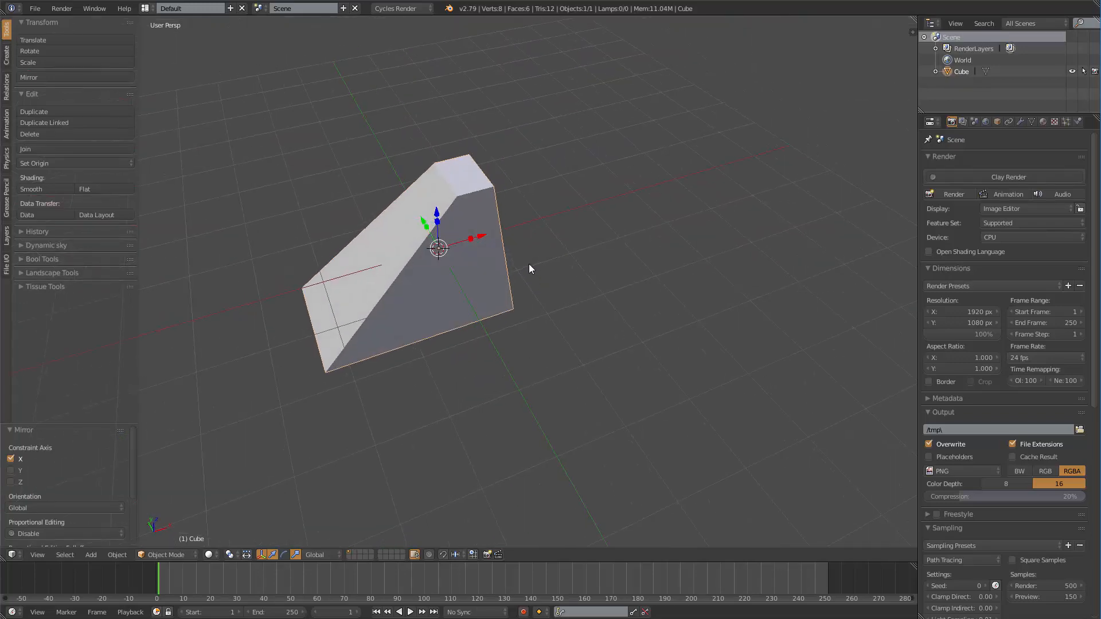
key(ctrl+z)
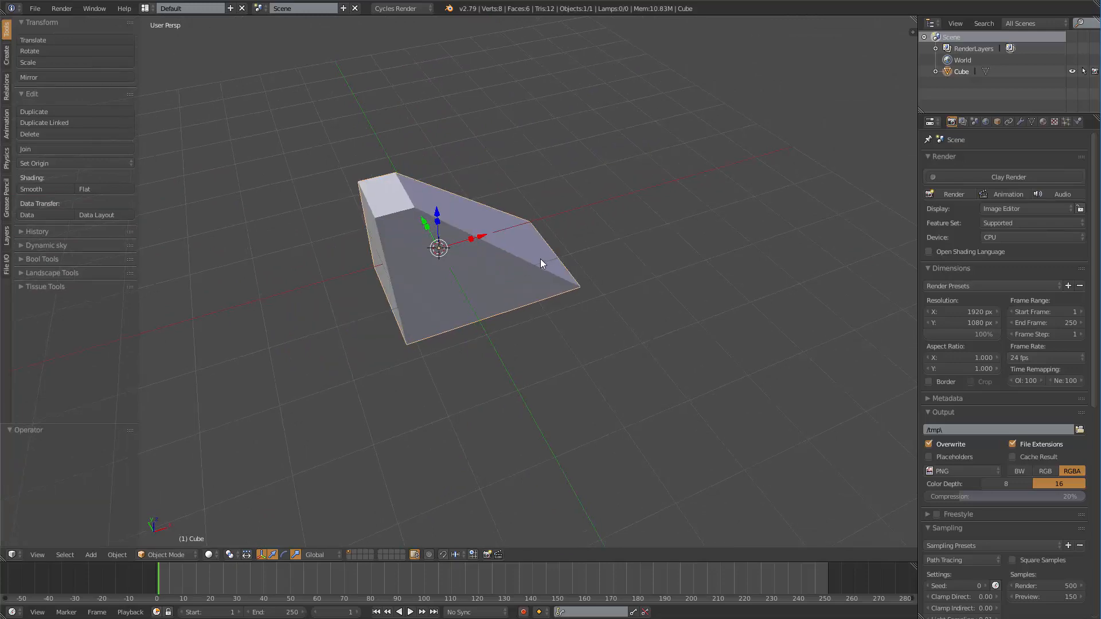
Select the entire mesh in Edit Mode and mirror it along the global X axis.
middle_drag(540, 259, 477, 253)
key(Tab)
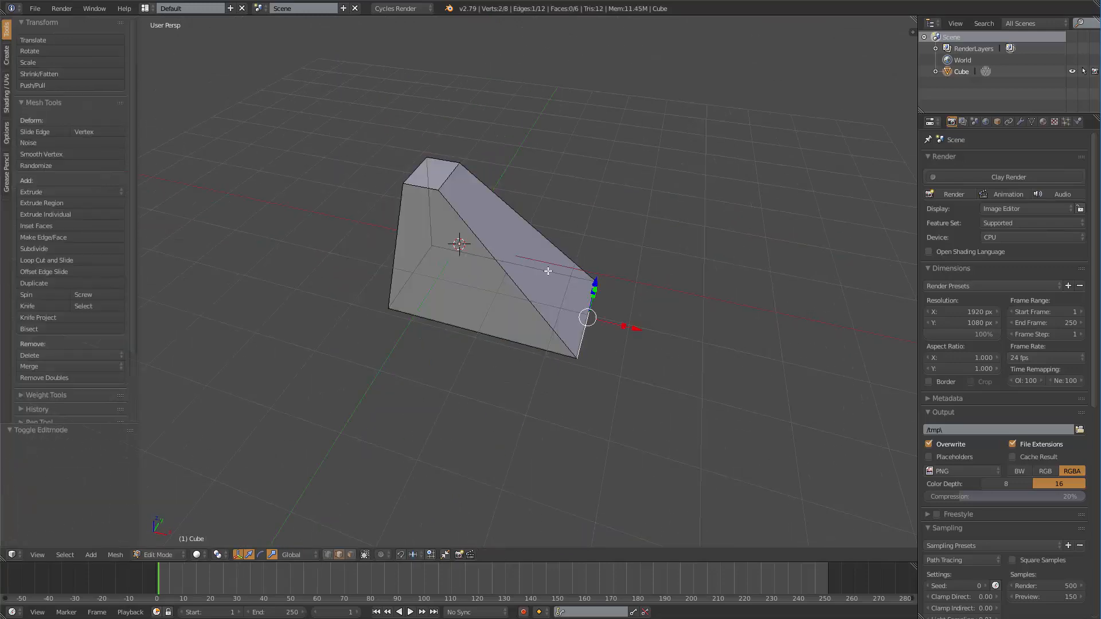
key(a)
key(a)
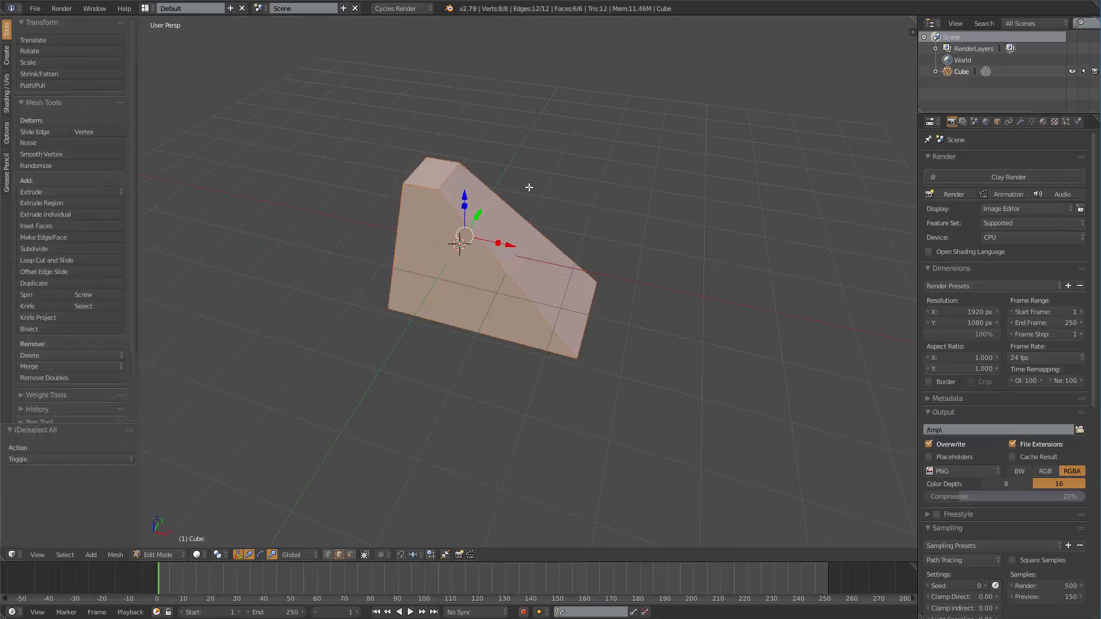
key(ctrl+m)
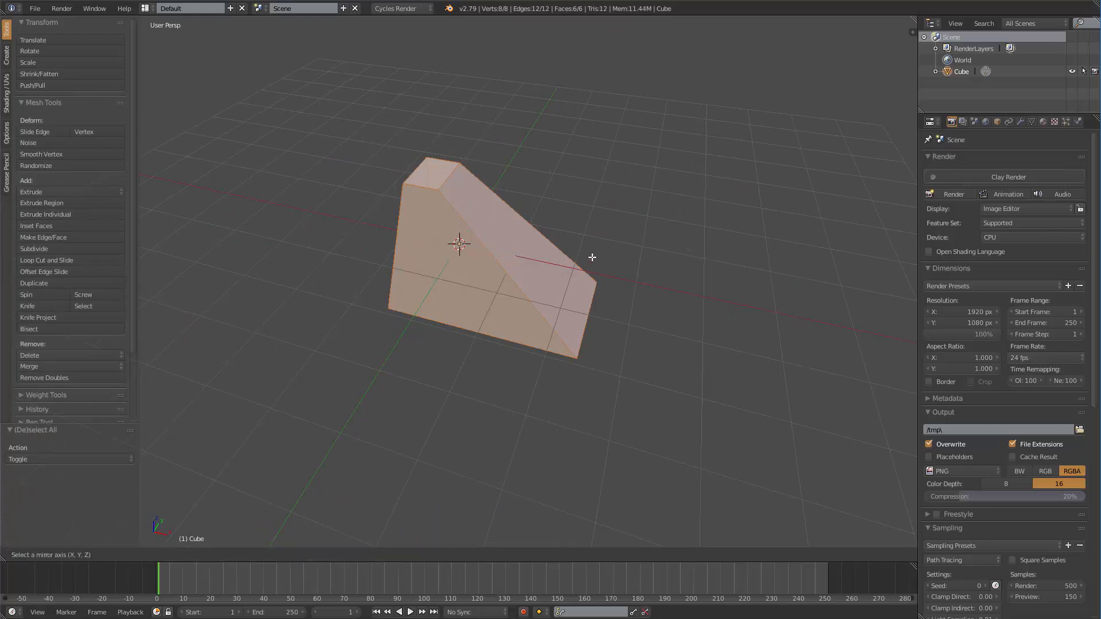
key(x)
key(Return)
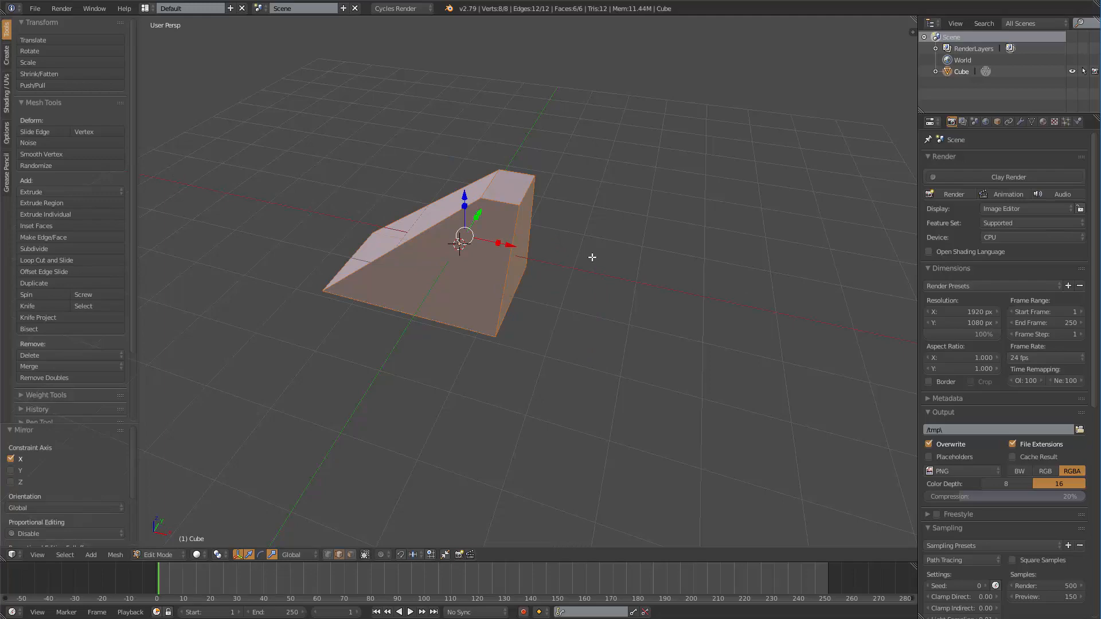
middle_drag(461, 267, 504, 247)
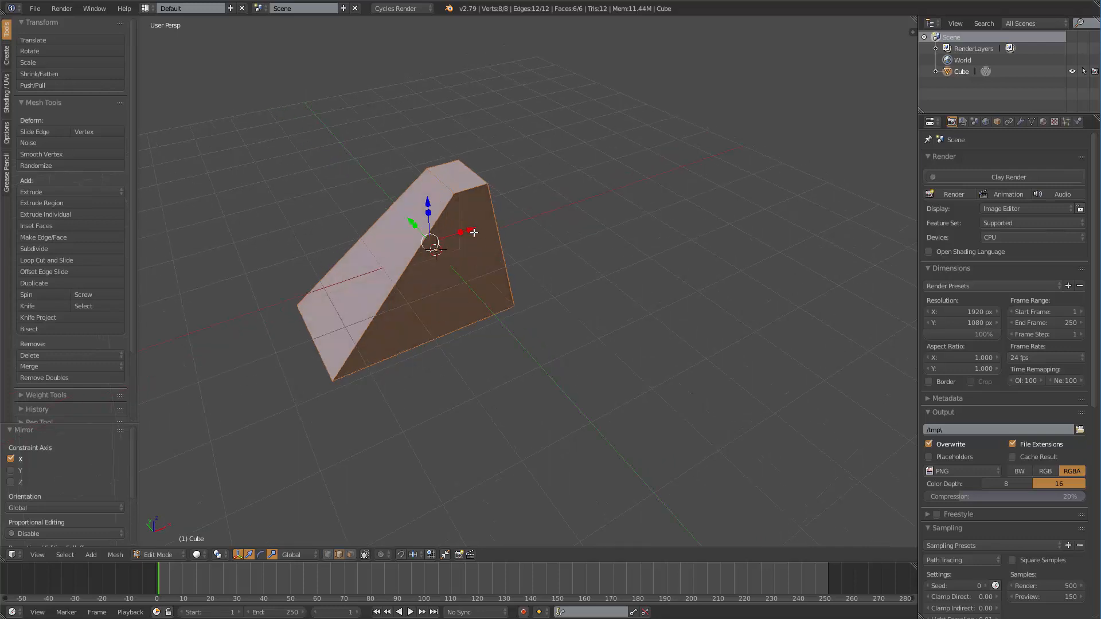
middle_drag(597, 277, 560, 293)
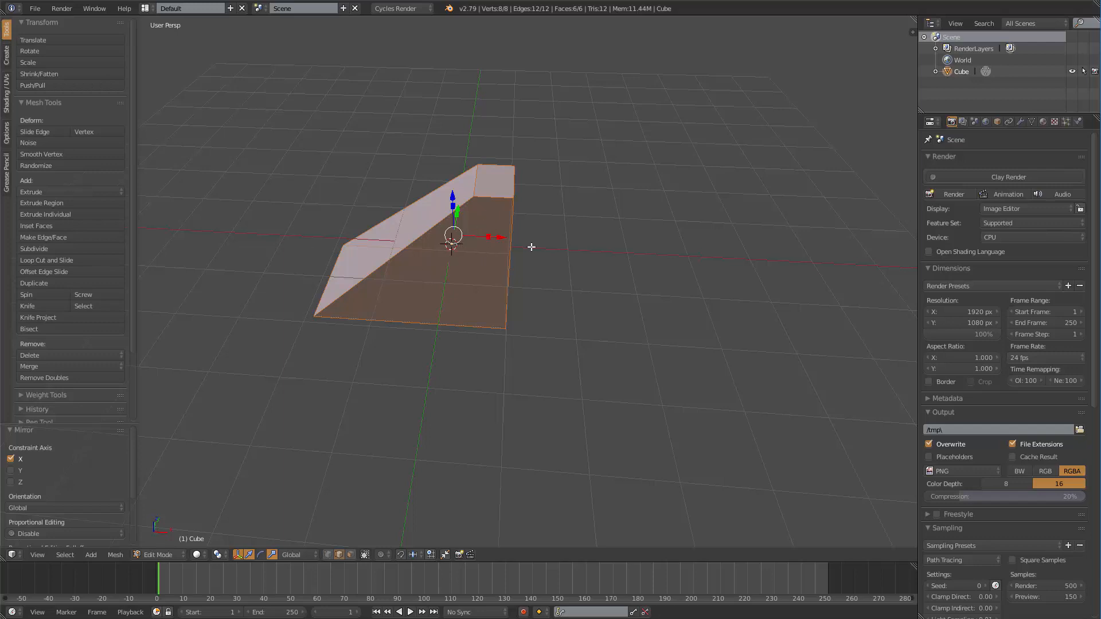
Recalculate the mirrored mesh's normals to face outward and return to Object Mode.
key(ctrl+n)
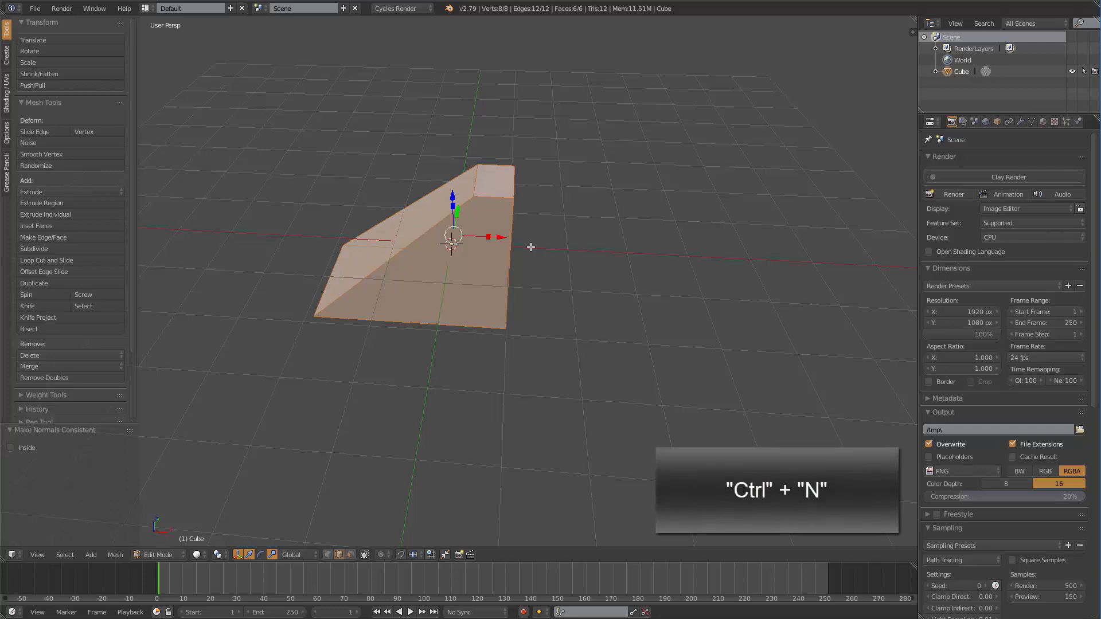
middle_drag(498, 223, 515, 243)
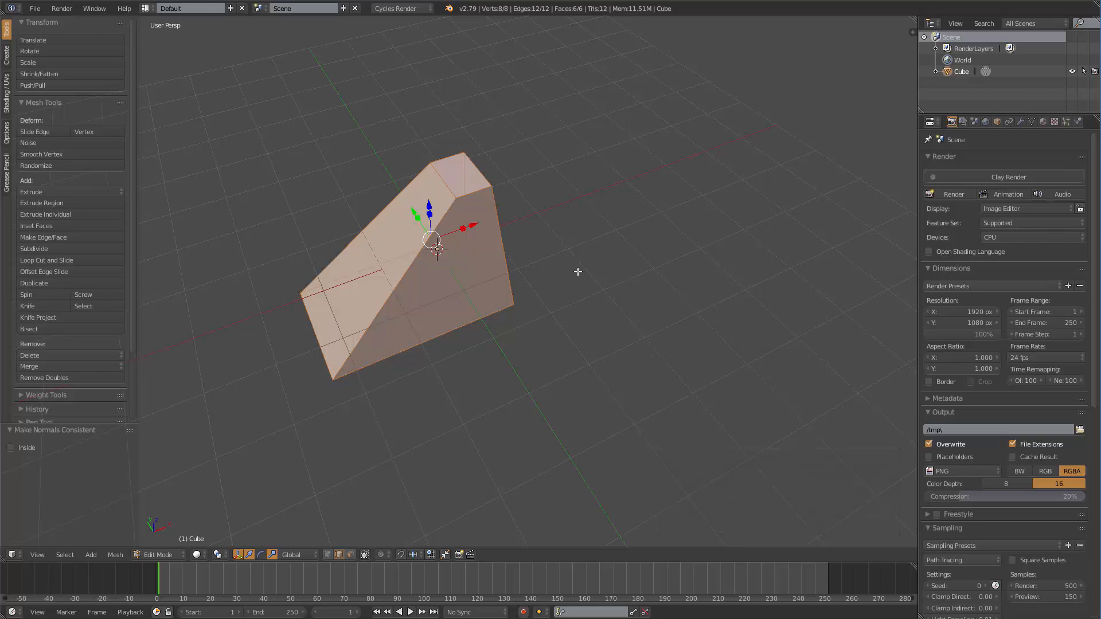
key(Tab)
click(525, 263)
scroll(525, 262, down, 4)
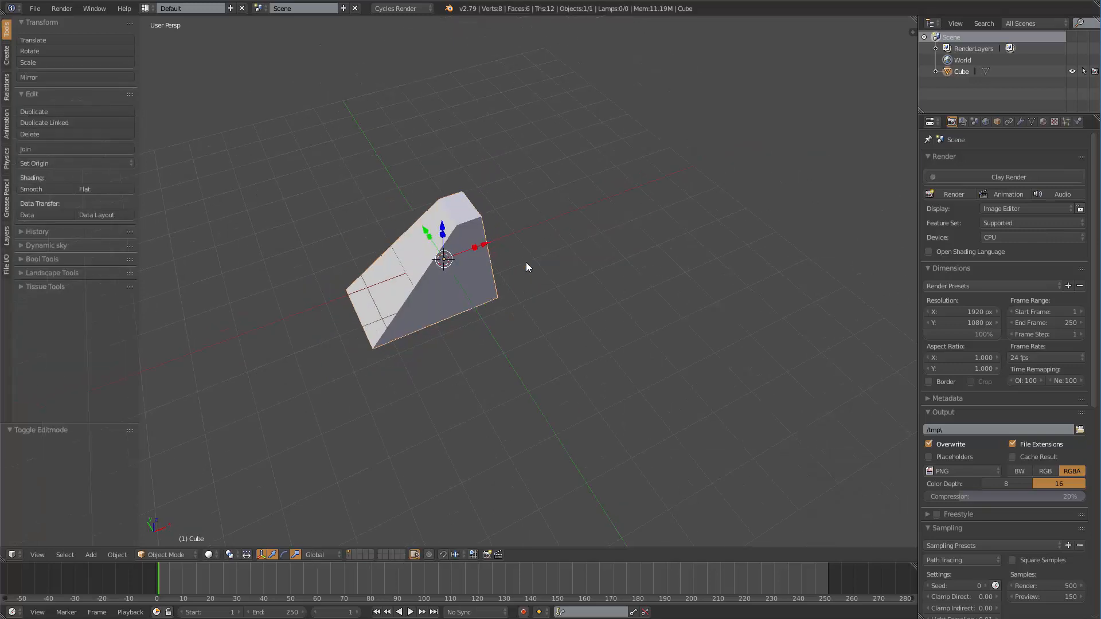
Mirror the object along the global Z axis in Object Mode.
middle_drag(570, 262, 513, 256)
scroll(528, 255, up, 2)
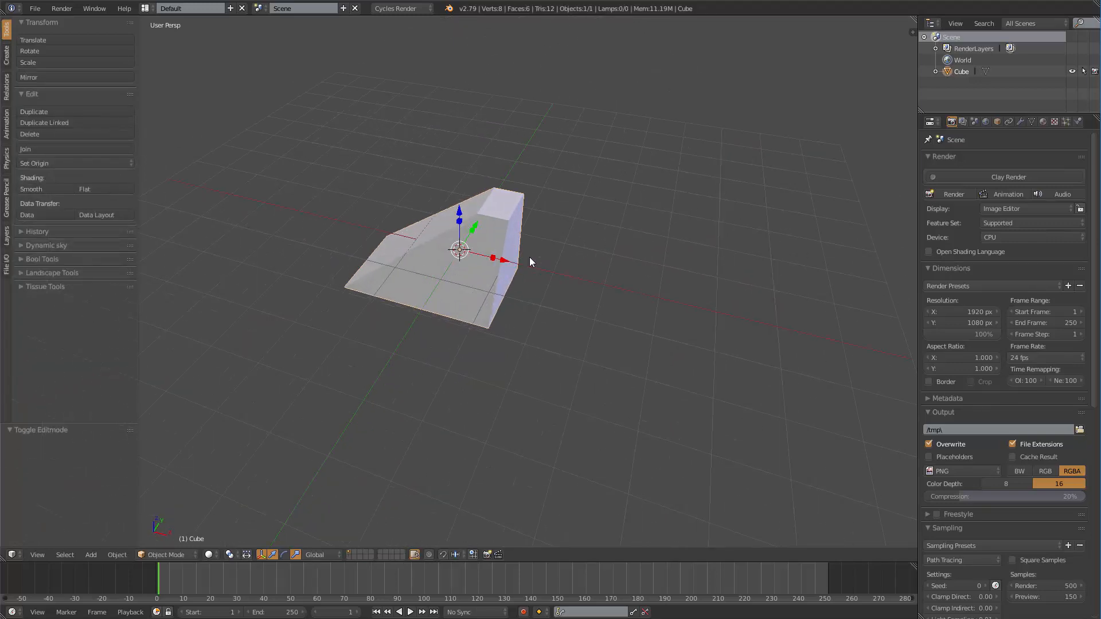
key(ctrl+m)
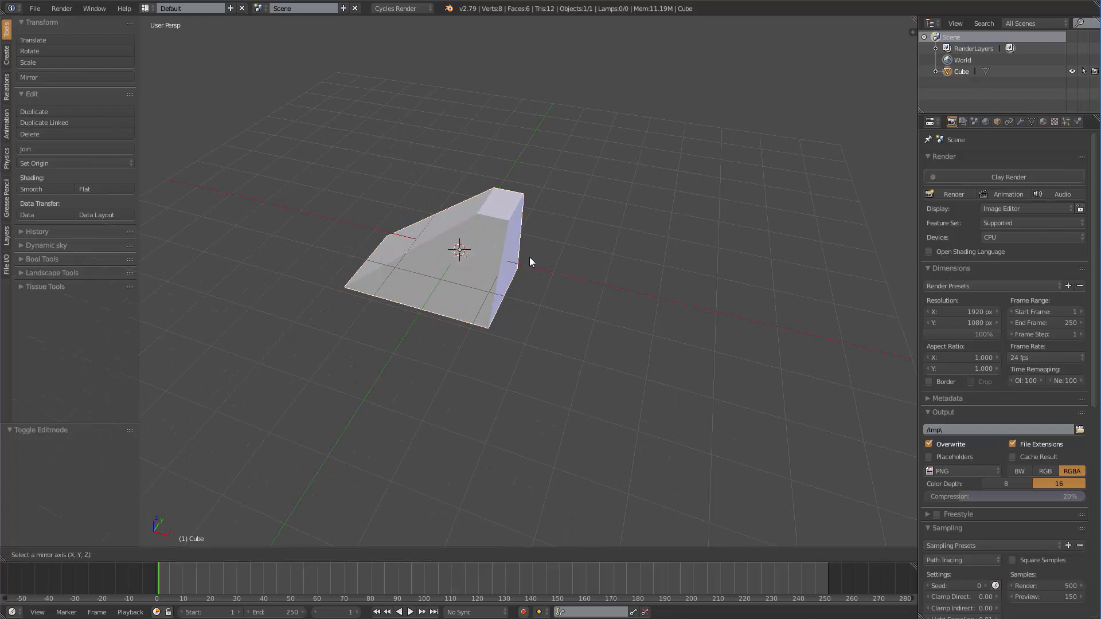
key(z)
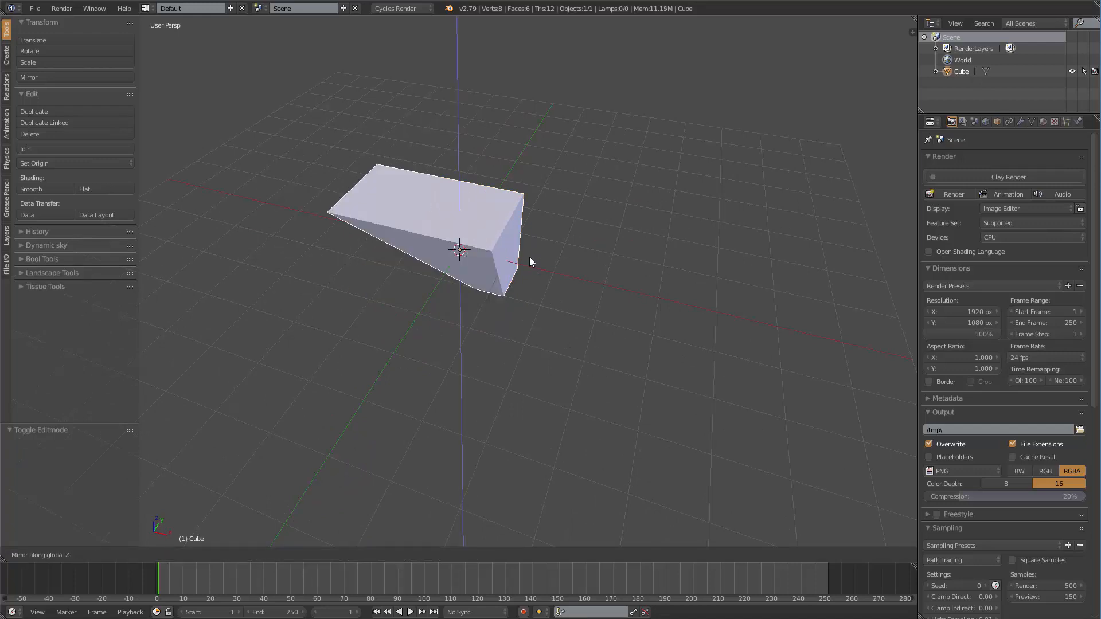
key(Return)
scroll(529, 256, up, 2)
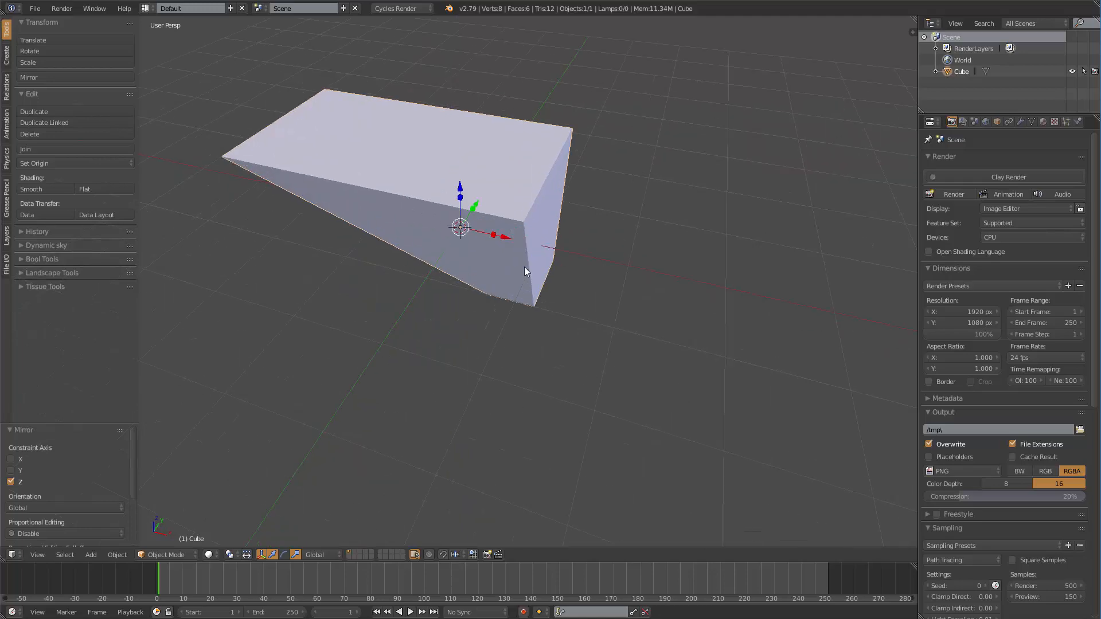
mouse_move(524, 267)
middle_down()
mouse_move(515, 270)
mouse_move(592, 273)
mouse_move(591, 246)
mouse_move(548, 239)
mouse_move(452, 253)
mouse_move(550, 267)
mouse_move(622, 302)
mouse_move(654, 241)
mouse_move(567, 239)
mouse_move(518, 265)
mouse_move(551, 278)
mouse_move(540, 253)
mouse_move(518, 263)
middle_up()
key(Tab)
click(585, 267)
scroll(577, 266, down, 3)
key(Tab)
click(520, 273)
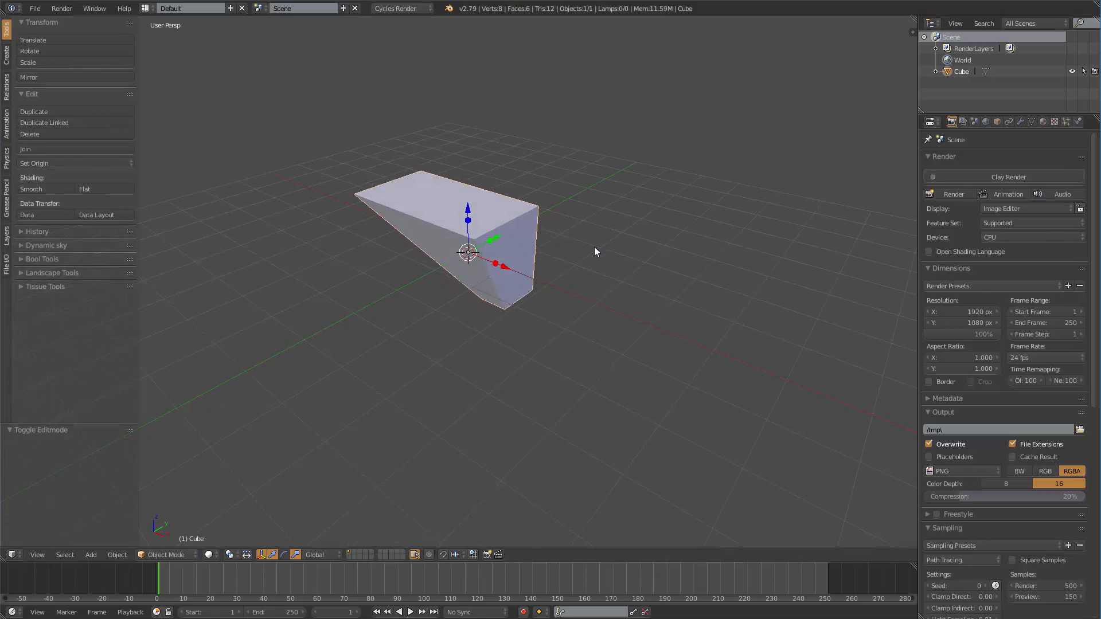
Show the object's transform properties and apply its scale to clear the negative Z scale.
key(n)
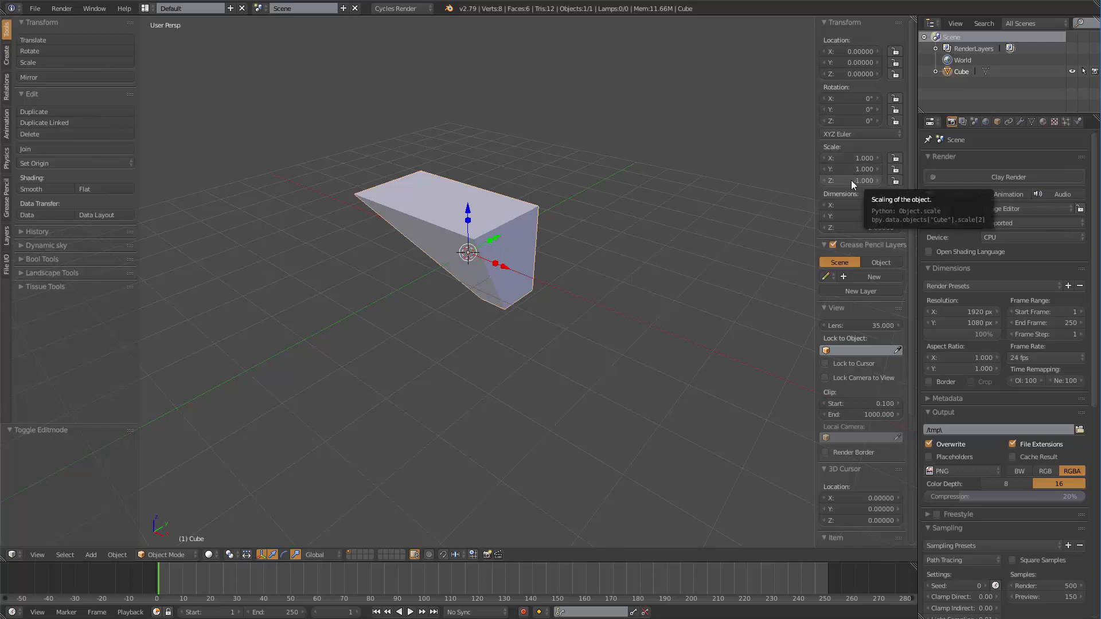
key(minus)
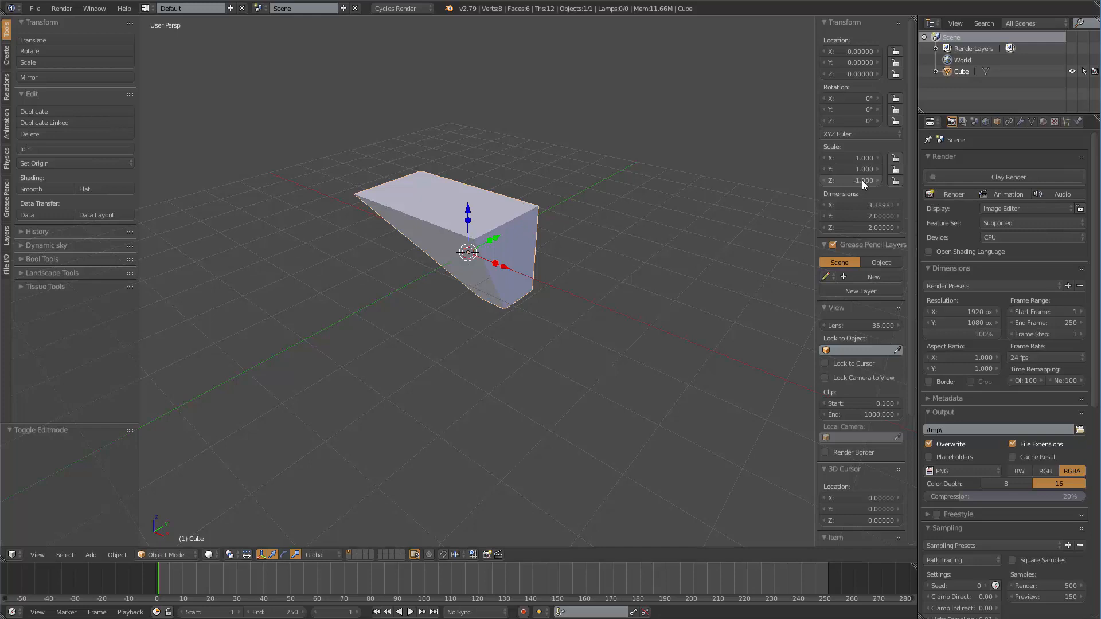
key(minus)
key(minus)
key(minus)
key(ctrl+a)
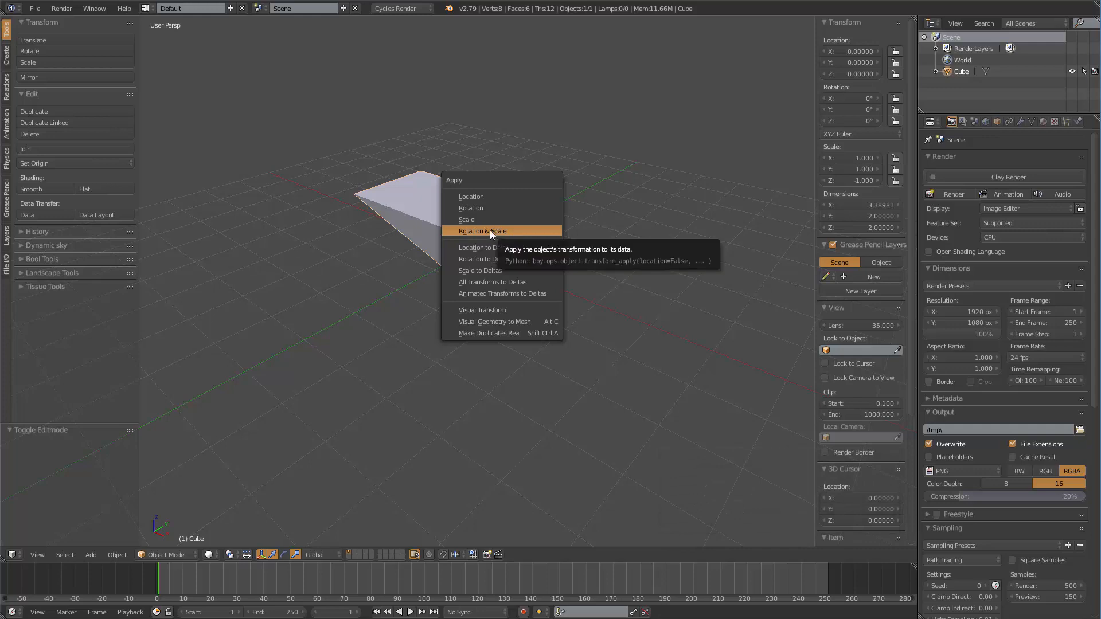
click(476, 221)
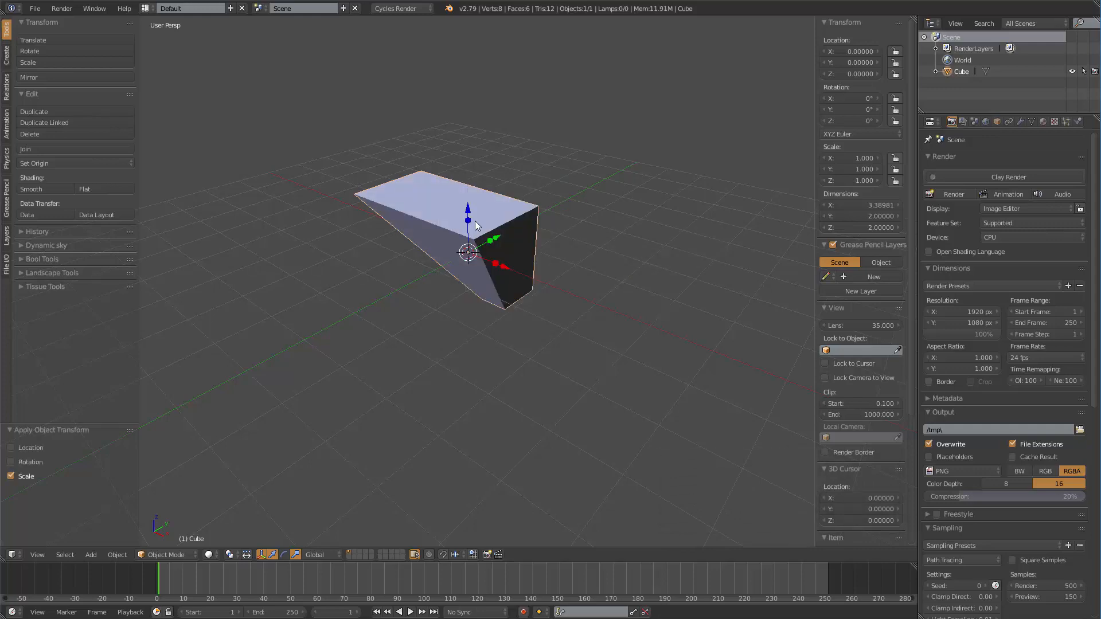
scroll(500, 242, up, 3)
mouse_move(519, 242)
middle_down()
mouse_move(520, 225)
mouse_move(532, 254)
middle_up()
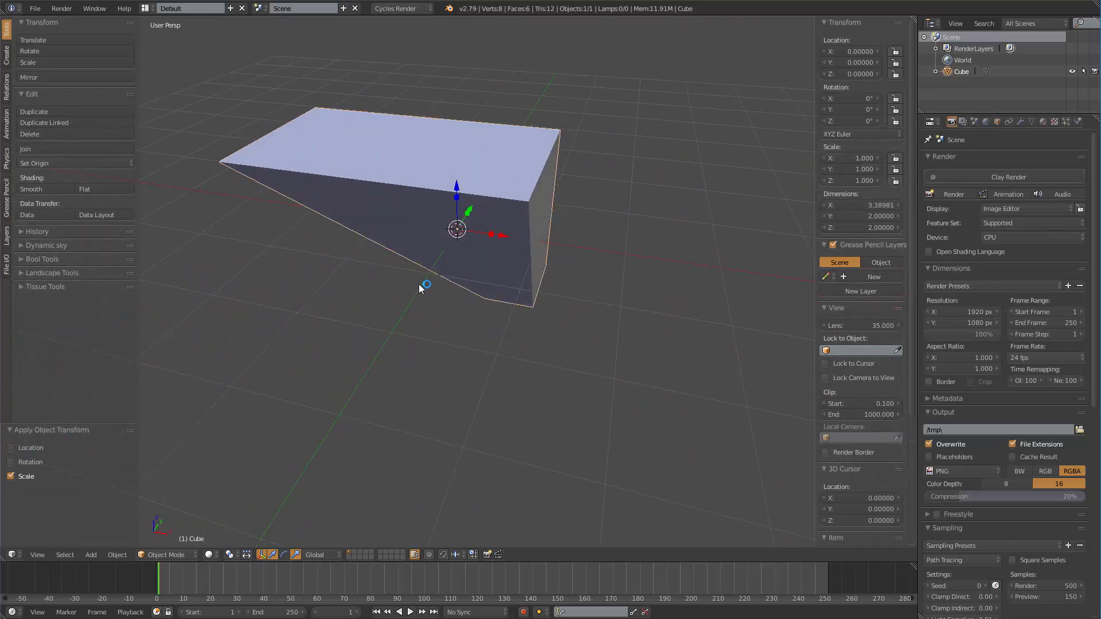
Make the whole mesh's normals consistent in Edit Mode to fix the shading, and return to Object Mode.
key(Tab)
click(519, 277)
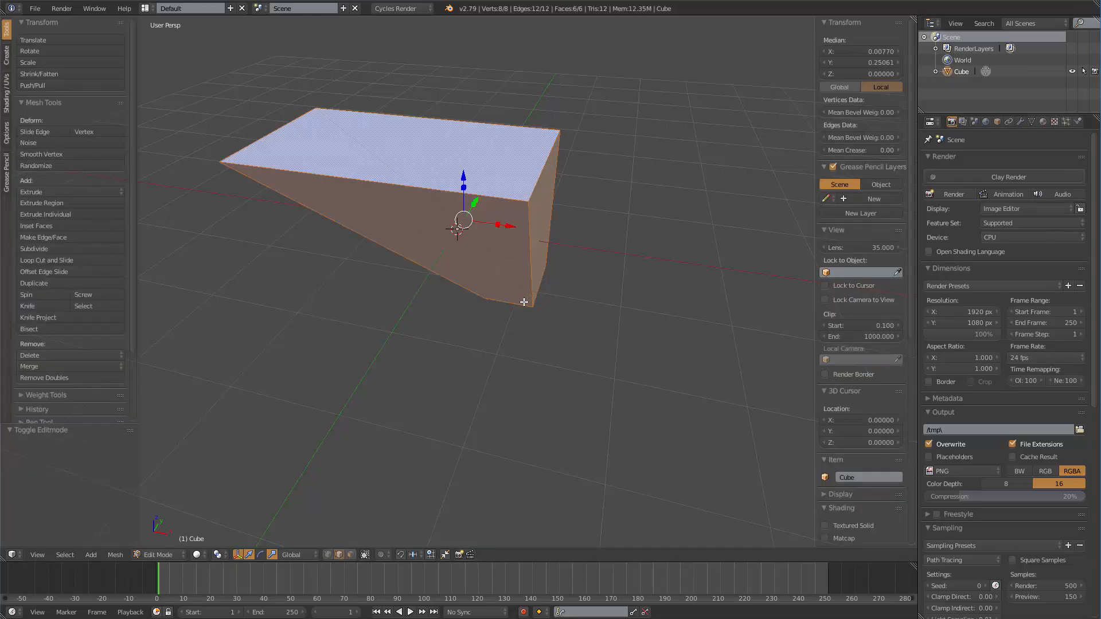
key(ctrl+n)
key(Tab)
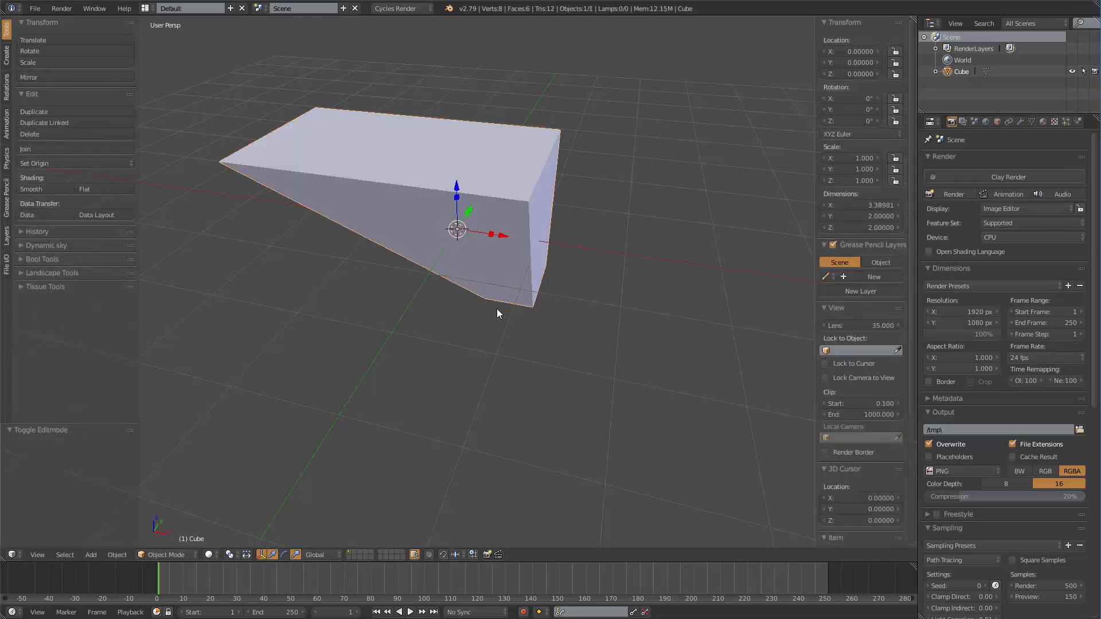
scroll(496, 310, down, 2)
middle_drag(495, 312, 461, 288)
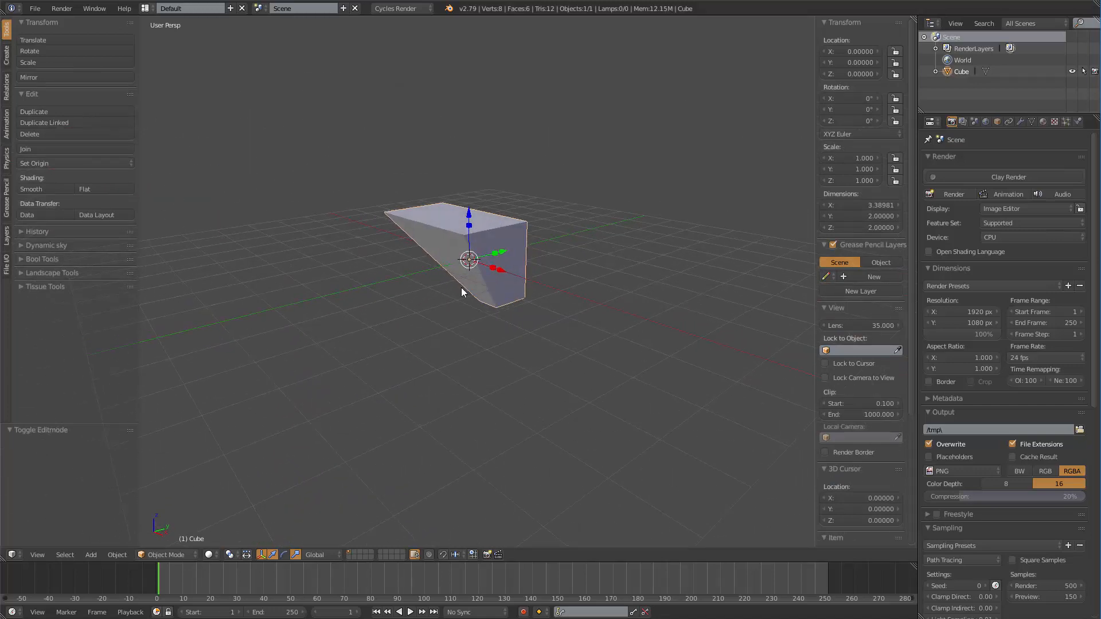